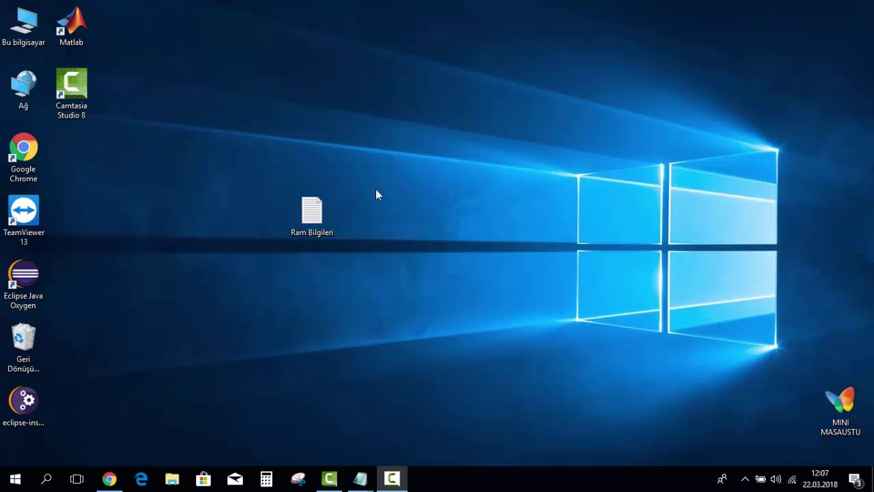
# - Open the Ram Bilgileri text file from the desktop and append MB to the 4096 and 8192 values
pyautogui.doubleClick(314, 212)
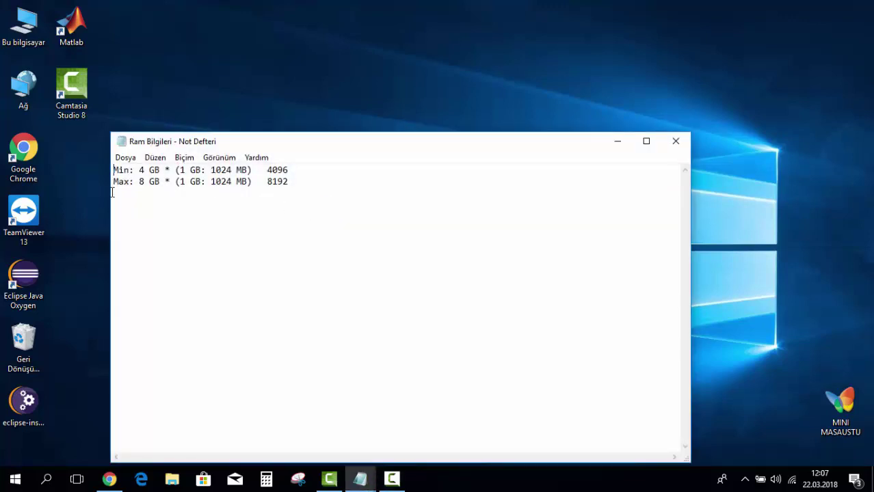
pyautogui.moveTo(114, 182); pyautogui.dragTo(139, 183)
pyautogui.moveTo(176, 170); pyautogui.dragTo(243, 171)
pyautogui.click(244, 171)
pyautogui.doubleClick(244, 170)
pyautogui.hotkey('ctrl', 'c')
pyautogui.click(300, 170)
pyautogui.hotkey('ctrl', 'v')
pyautogui.hotkey('ctrl', 'v')
# - Review the minimum and maximum memory size conversions from GB to MB in the notes, and minimize the file
pyautogui.moveTo(139, 169); pyautogui.dragTo(146, 170)
pyautogui.moveTo(267, 171); pyautogui.dragTo(304, 170)
pyautogui.moveTo(139, 181); pyautogui.dragTo(145, 181)
pyautogui.moveTo(216, 181); pyautogui.dragTo(231, 182)
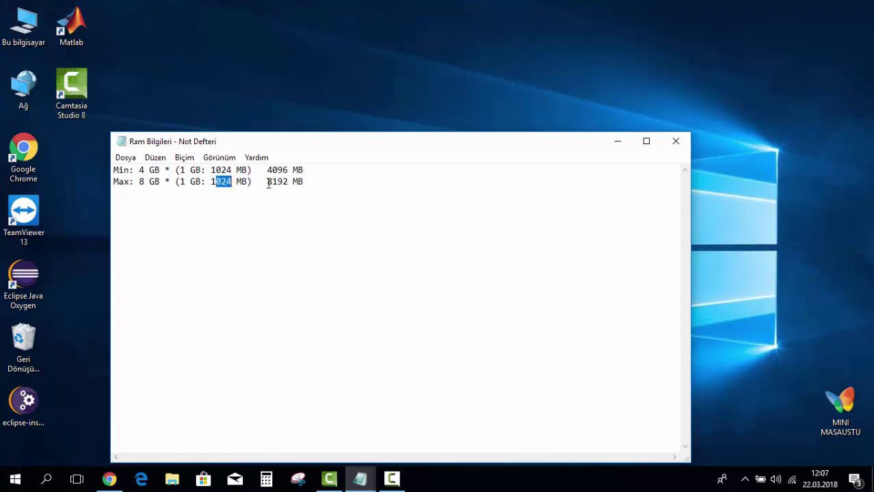
pyautogui.moveTo(268, 182); pyautogui.dragTo(316, 188)
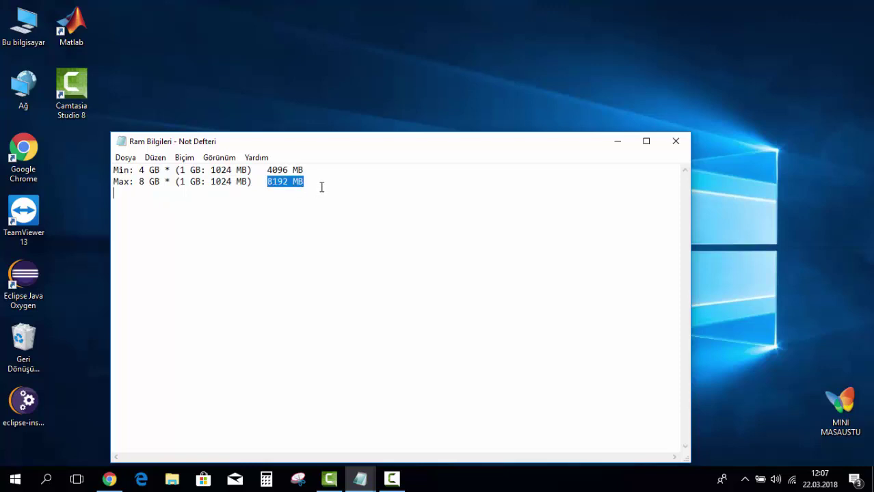
pyautogui.click(616, 141)
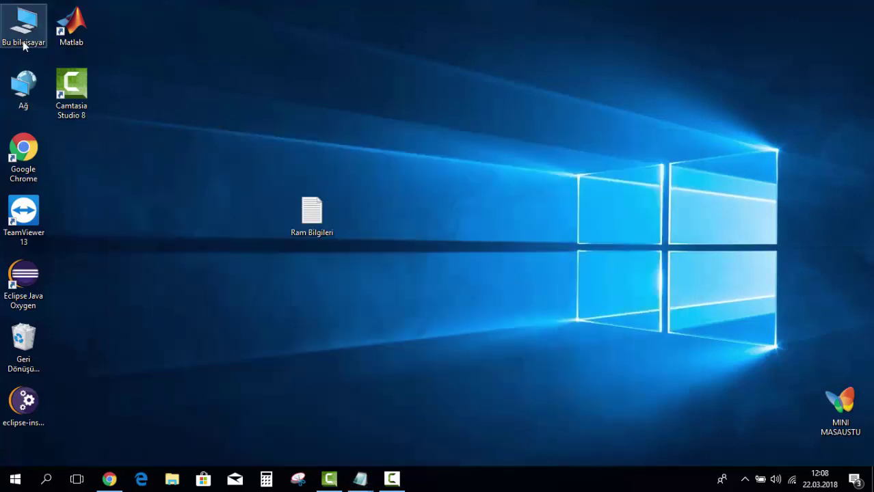
# - Open the virtual memory (Sanal Bellek) settings through this computer's advanced system properties and performance options
pyautogui.rightClick(24, 46)
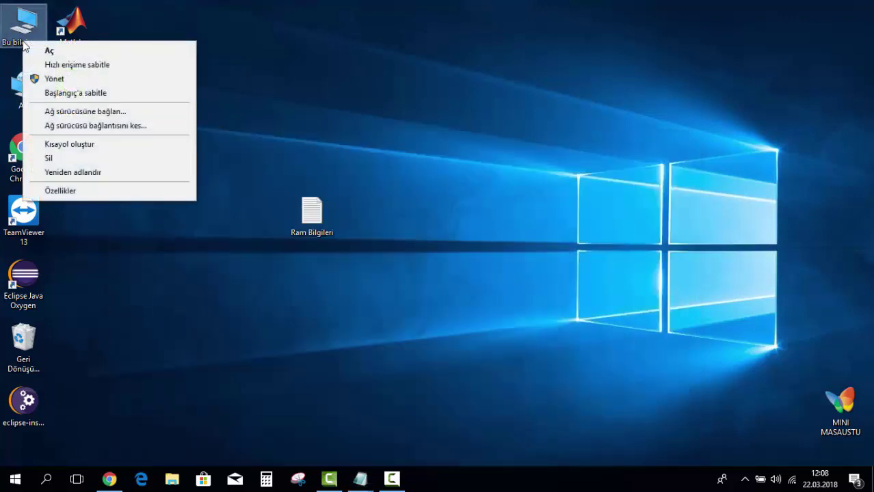
pyautogui.click(85, 195)
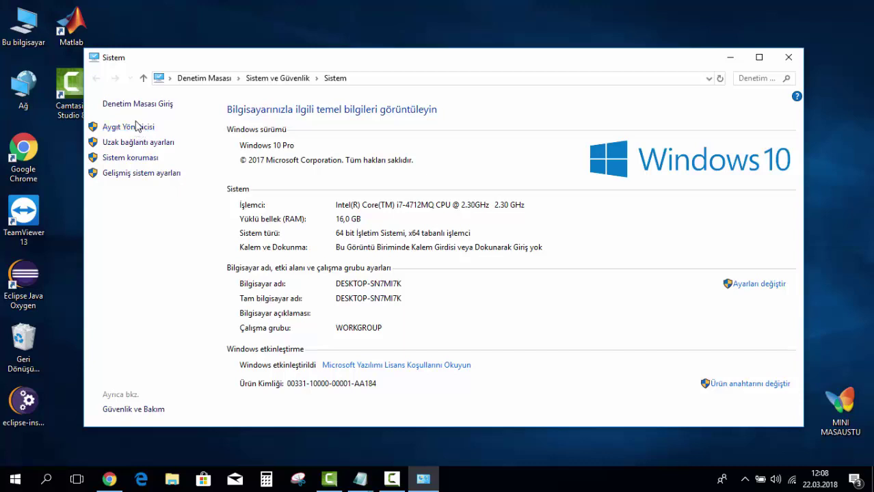
pyautogui.click(124, 175)
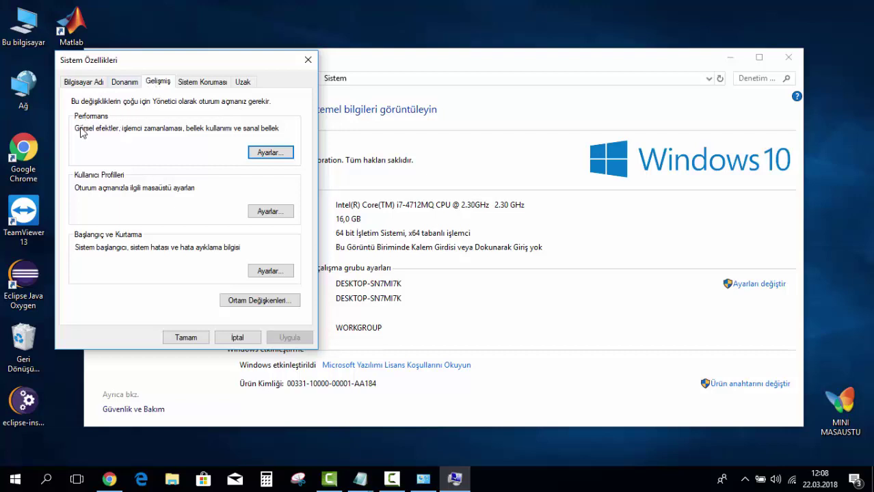
pyautogui.click(289, 155)
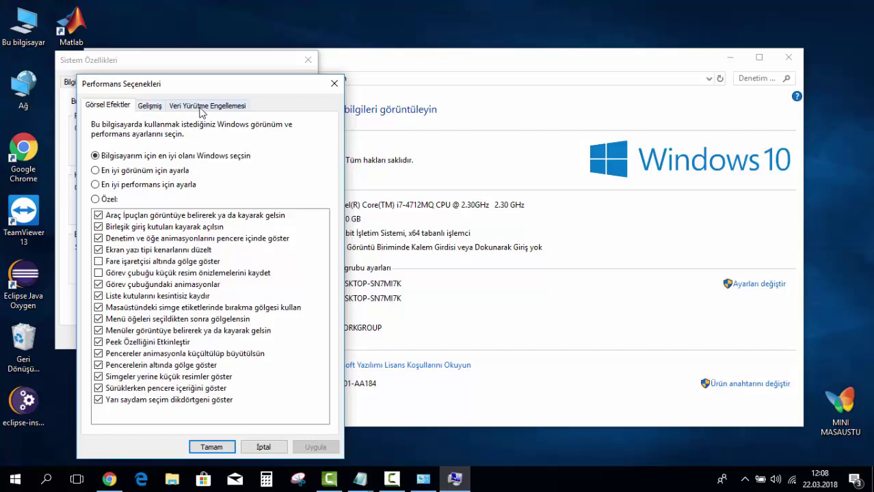
pyautogui.click(151, 106)
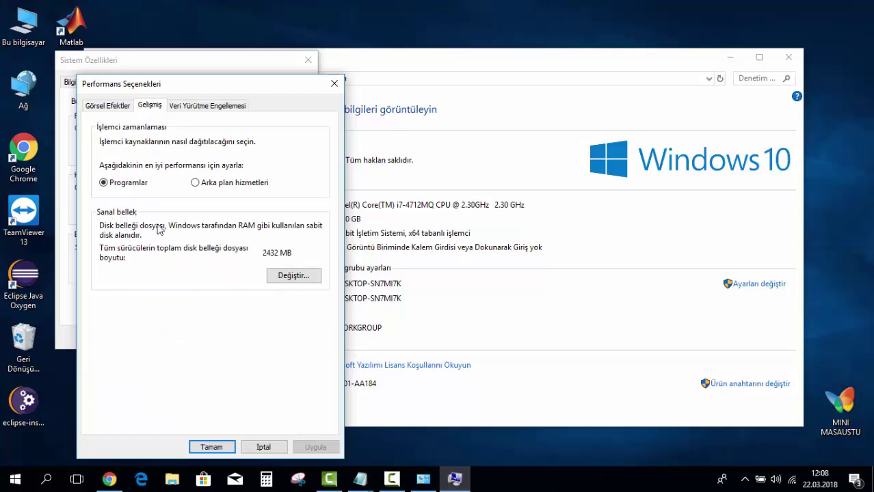
pyautogui.click(294, 275)
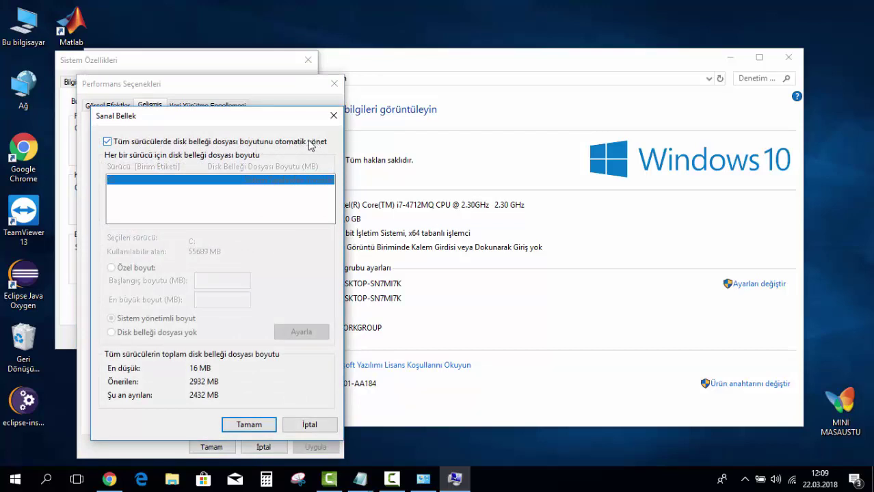
# - Turn off automatic paging file size management for all drives and choose a custom size for drive C:
pyautogui.click(108, 142)
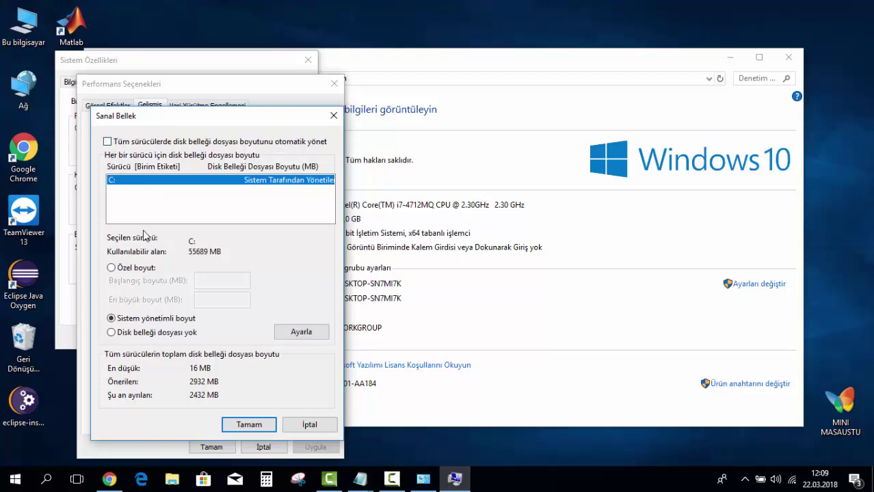
pyautogui.click(112, 268)
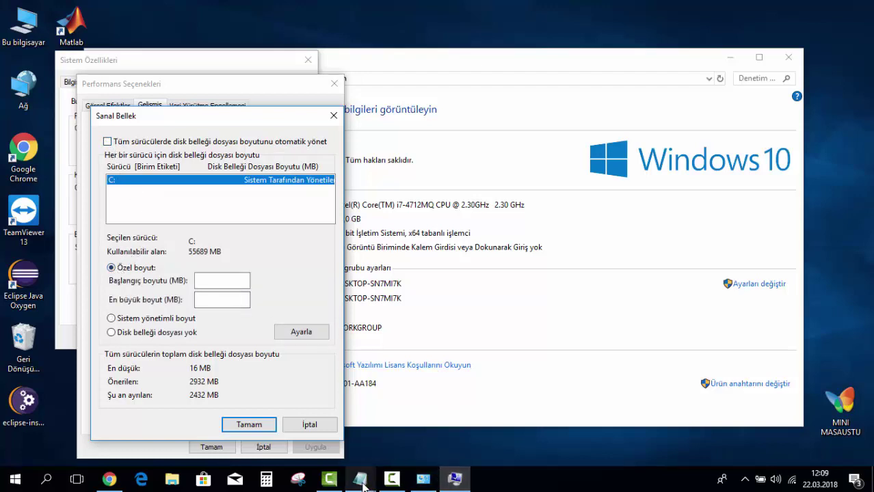
# - Bring up the Ram Bilgileri notes, keep the file open without saving, and place it beside the virtual memory dialog
pyautogui.moveTo(363, 486)
pyautogui.click(283, 328)
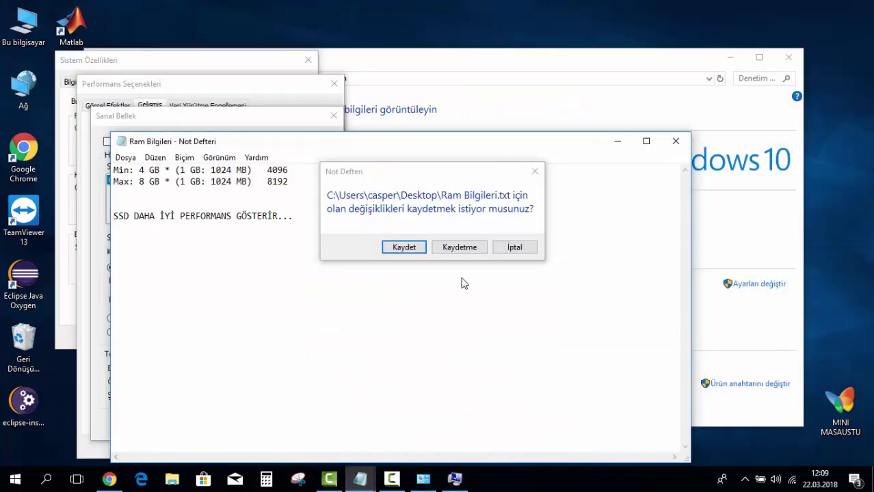
pyautogui.click(514, 248)
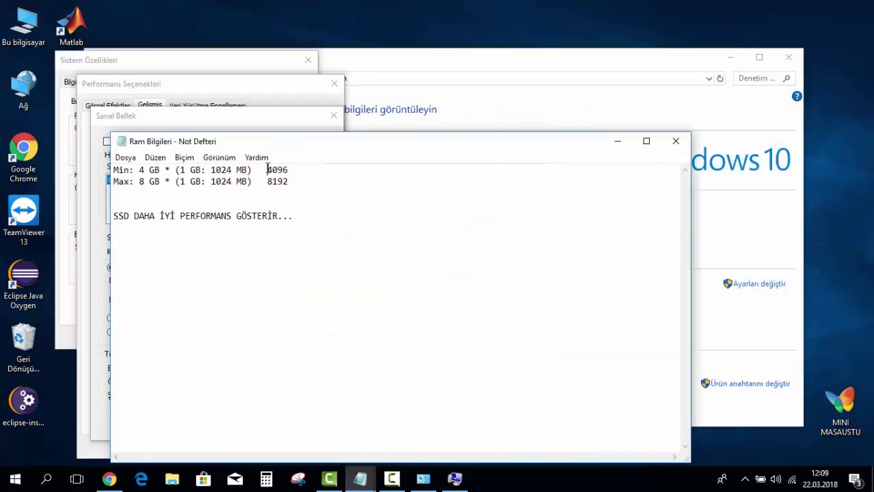
pyautogui.doubleClick(268, 169)
pyautogui.moveTo(300, 145); pyautogui.dragTo(565, 125)
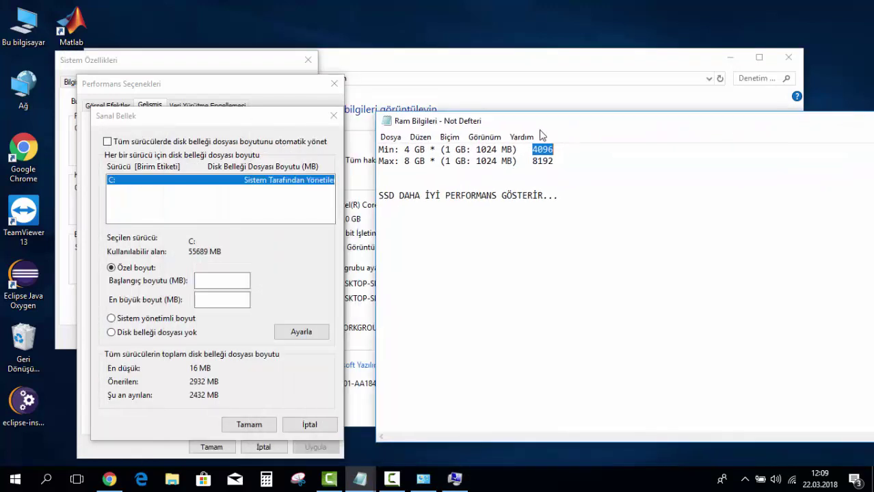
# - Set drive C:'s initial paging file size to 4096 MB and its maximum size to 8192 MB, and apply them
pyautogui.click(205, 280)
pyautogui.write('4096')
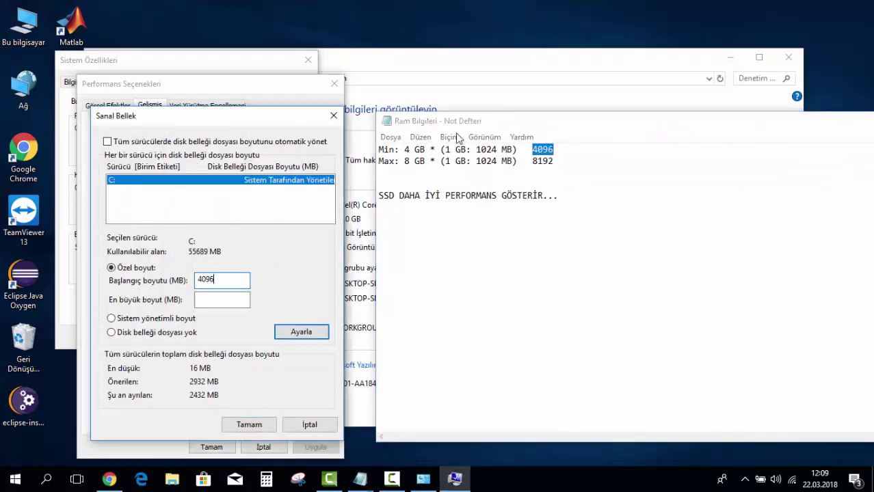
pyautogui.click(535, 162)
pyautogui.moveTo(533, 162); pyautogui.dragTo(580, 162)
pyautogui.hotkey('ctrl', 'c')
pyautogui.click(228, 299)
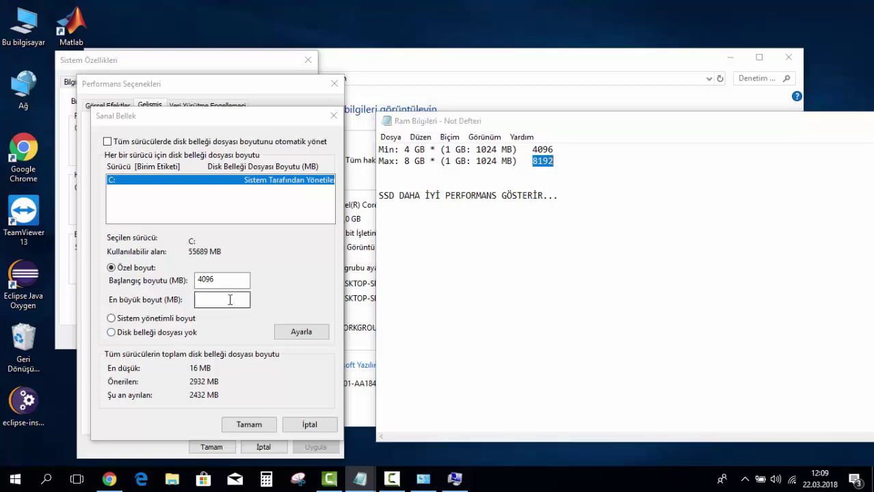
pyautogui.hotkey('ctrl', 'v')
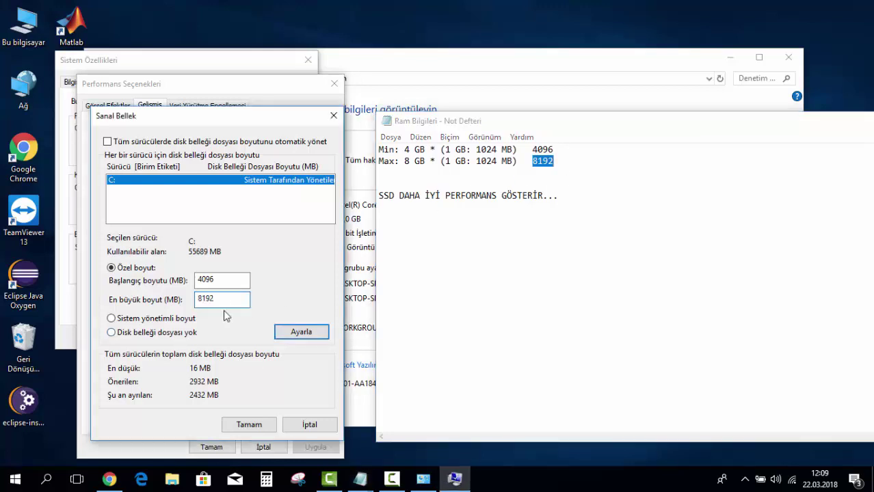
pyautogui.click(297, 334)
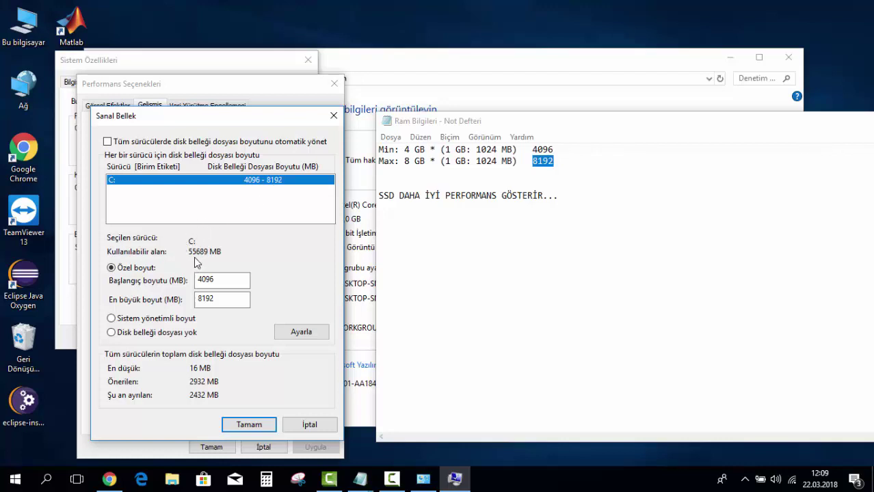
# - Accept the custom virtual memory sizes and acknowledge the restart notice
pyautogui.moveTo(228, 299); pyautogui.dragTo(191, 302)
pyautogui.click(249, 424)
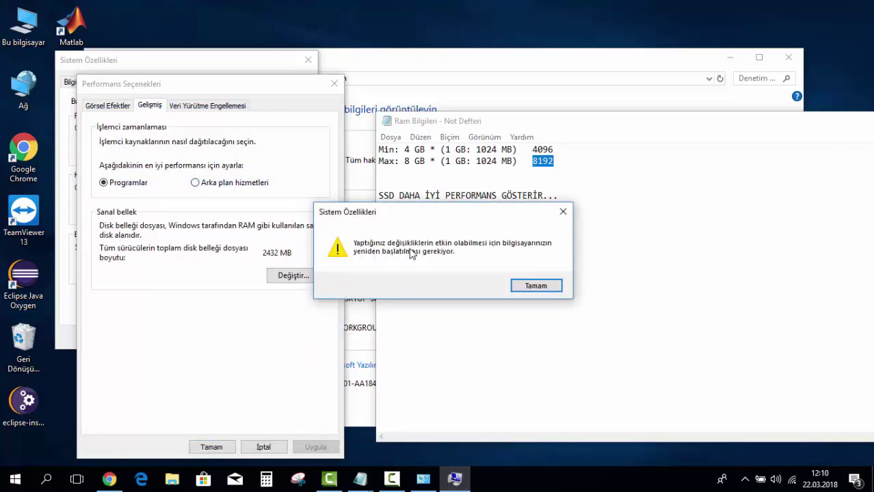
pyautogui.click(536, 287)
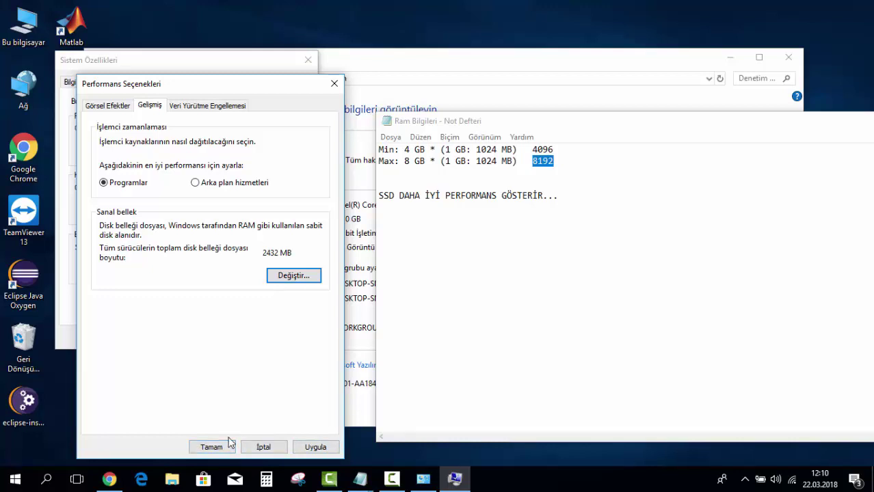
# - Reopen the virtual memory settings, turn automatic paging file management for all drives back on, and accept the change
pyautogui.click(290, 275)
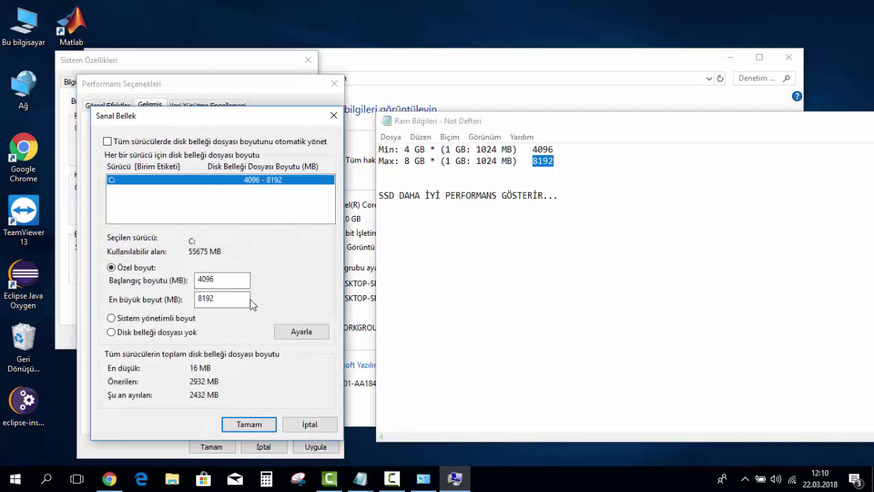
pyautogui.click(107, 142)
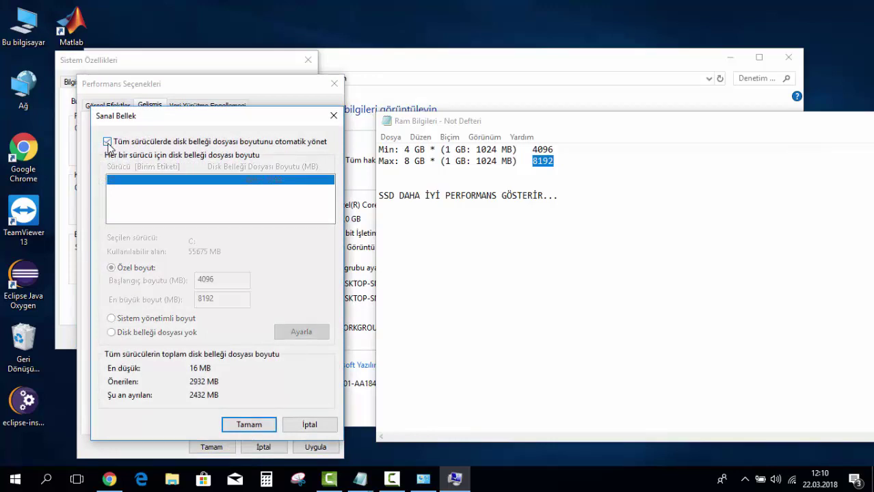
pyautogui.click(250, 425)
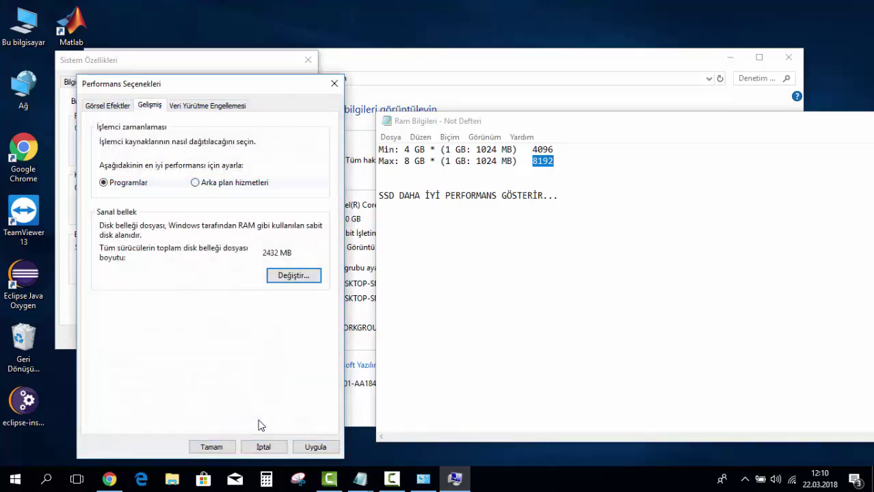
# - Confirm the performance options and system properties, and choose to restart the computer later
pyautogui.click(224, 448)
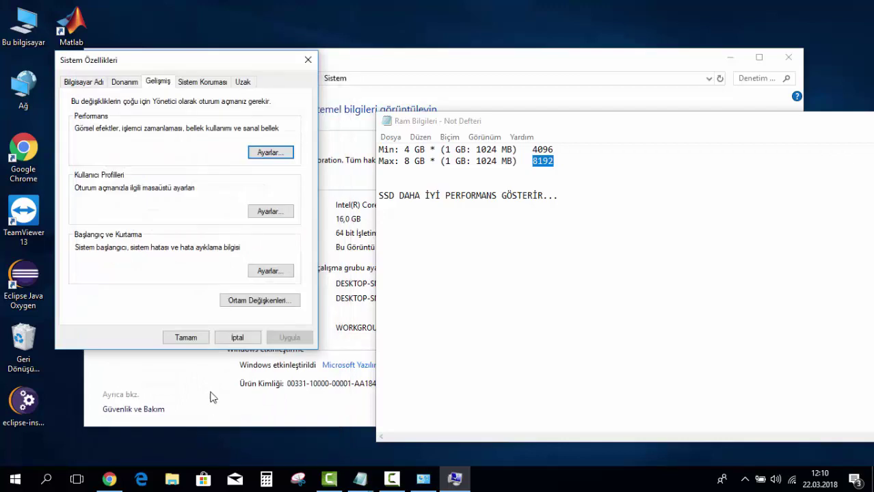
pyautogui.click(198, 339)
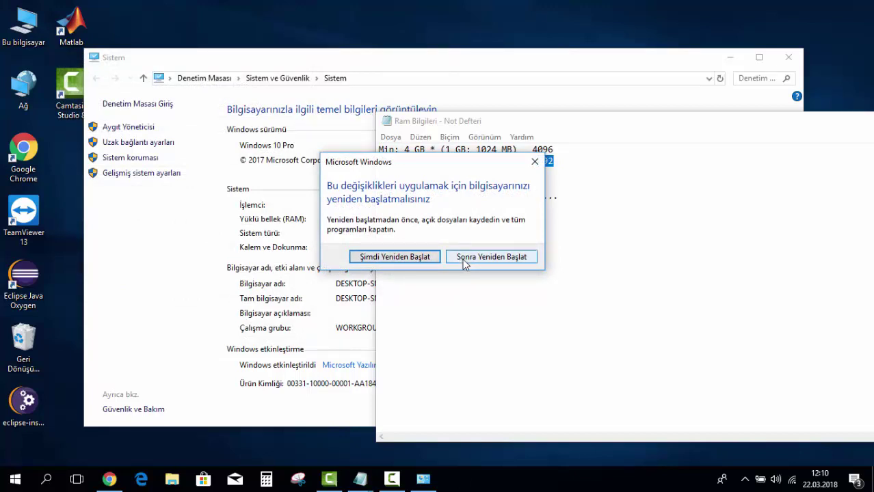
pyautogui.click(462, 261)
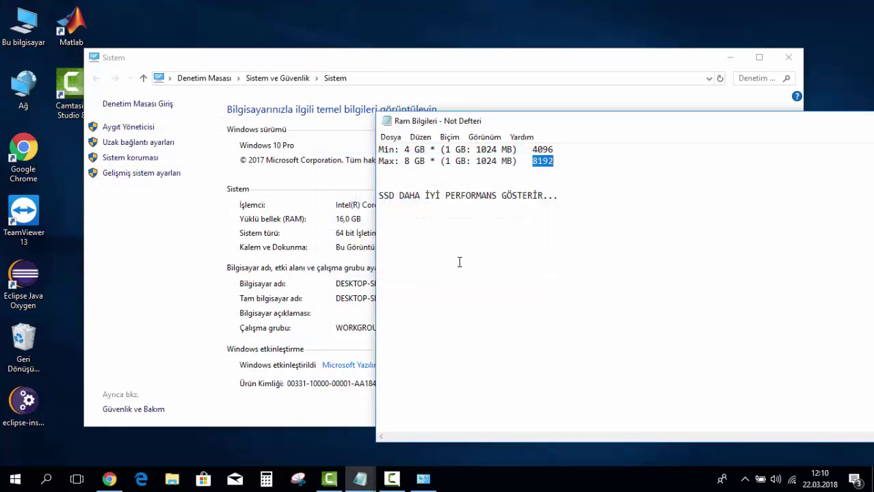
pyautogui.click(391, 480)
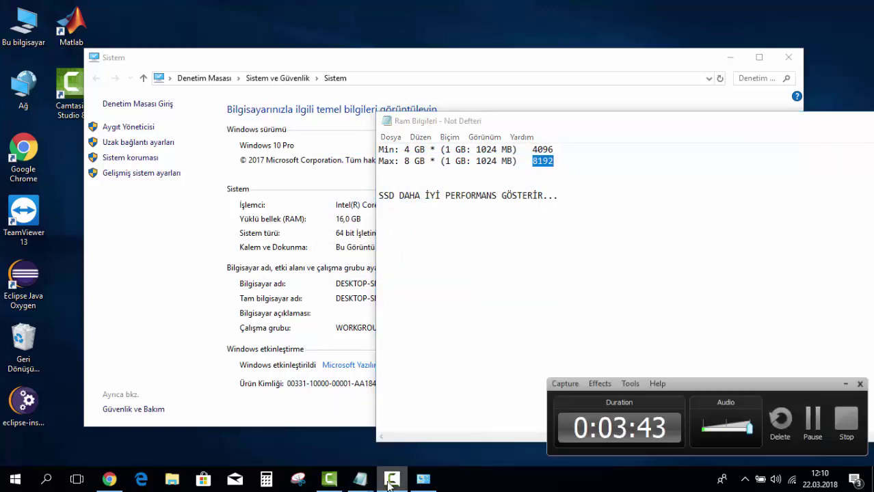
pyautogui.moveTo(373, 476)
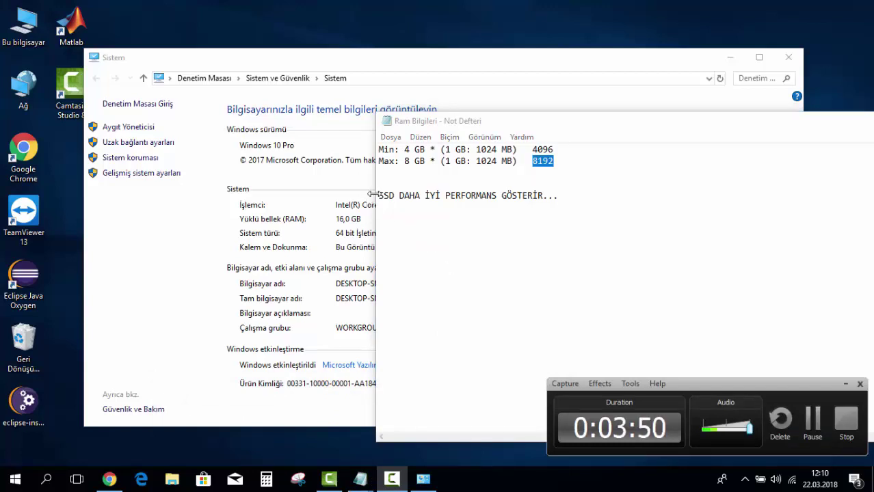
# - Highlight the note "SSD DAHA İYİ PERFORMANS GÖSTERİR..." in the text file and move its window over the System window
pyautogui.moveTo(378, 195); pyautogui.dragTo(573, 197)
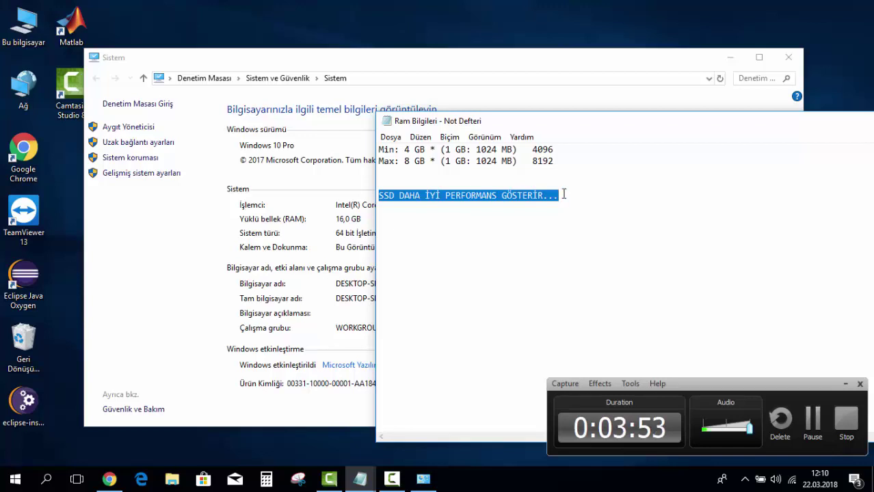
pyautogui.click(564, 193)
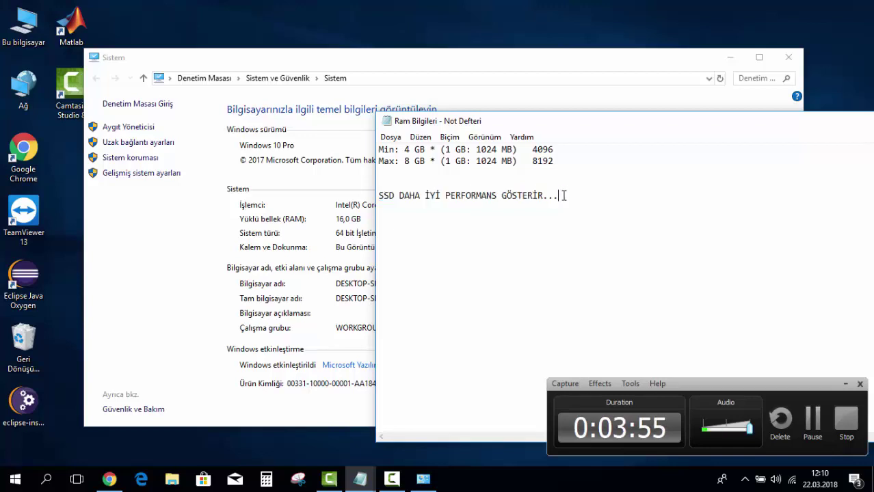
pyautogui.moveTo(560, 195)
pyautogui.mouseDown()
pyautogui.moveTo(382, 186)
pyautogui.moveTo(450, 197)
pyautogui.moveTo(567, 191)
pyautogui.mouseUp()
pyautogui.click(380, 195)
pyautogui.click(576, 189)
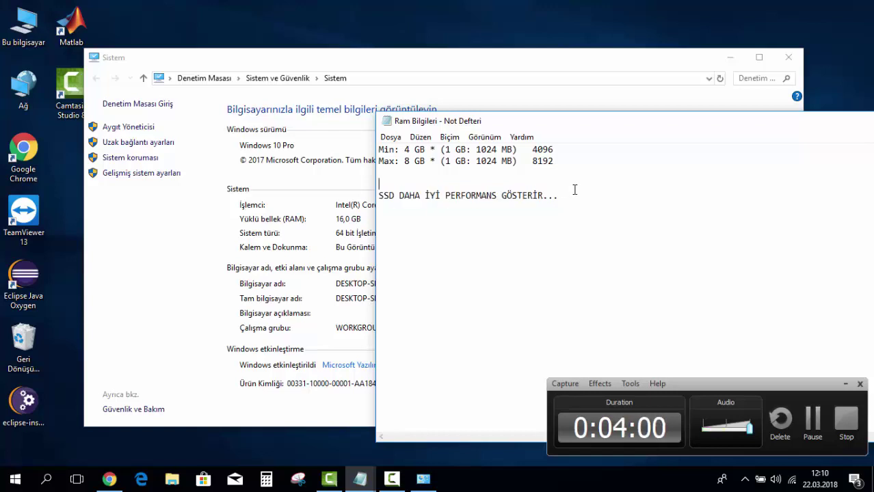
pyautogui.hotkey('shift', 'Home')
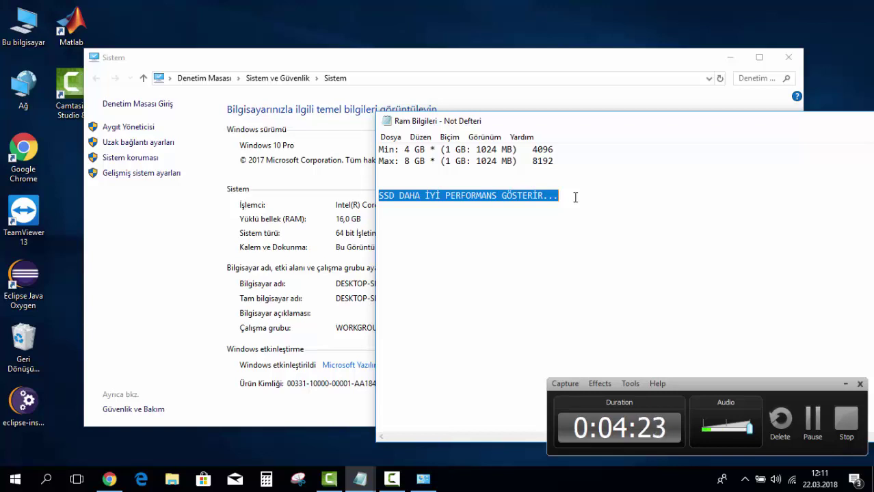
pyautogui.moveTo(605, 132); pyautogui.dragTo(378, 87)
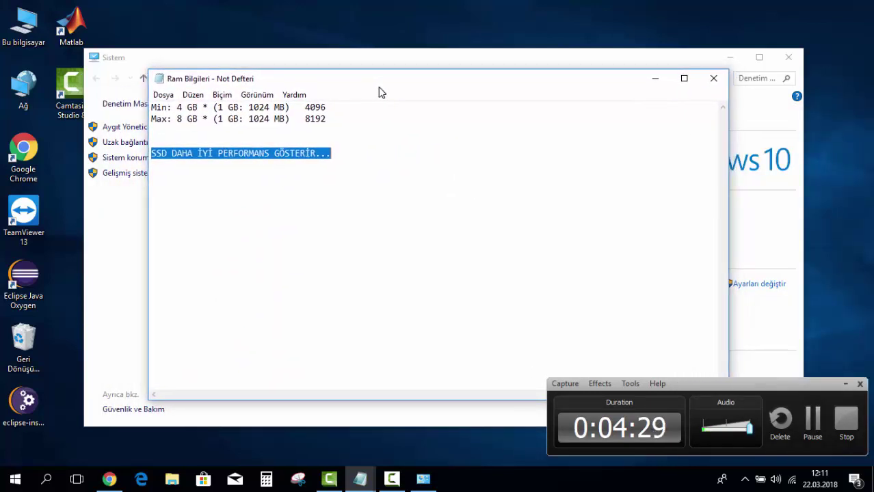